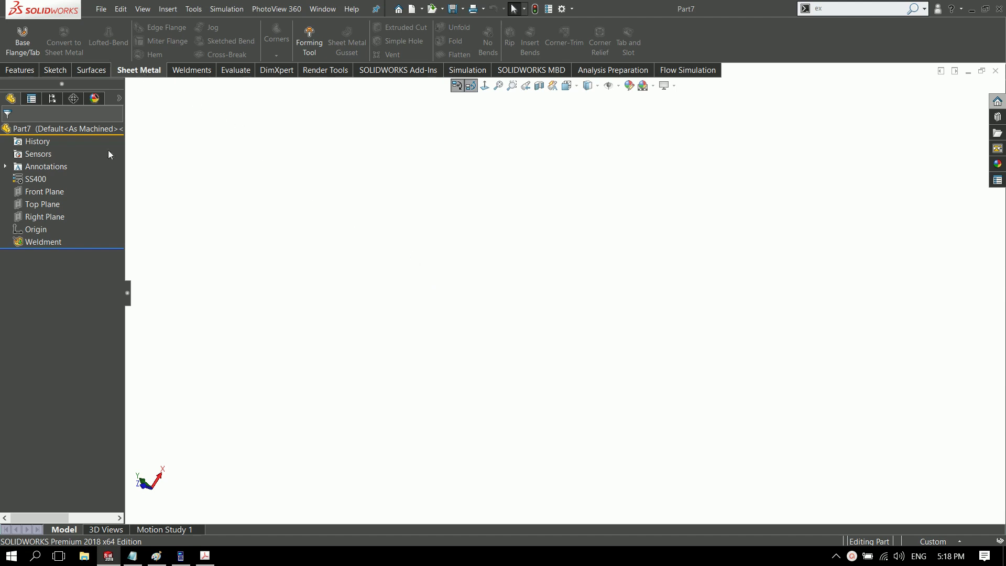
Step: Sketch a corner rectangle from the origin on the Front Plane
click(36, 194)
click(43, 177)
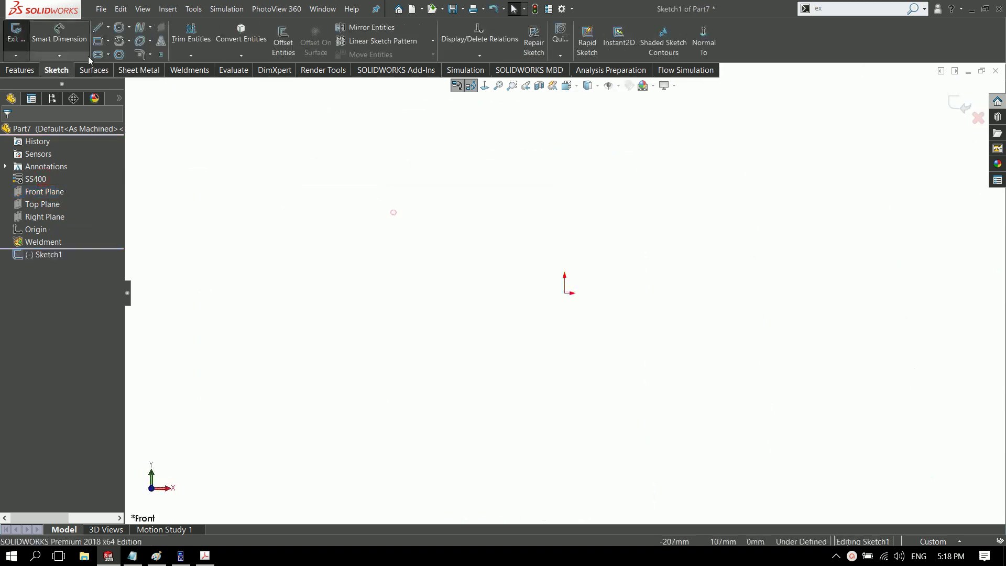
click(108, 40)
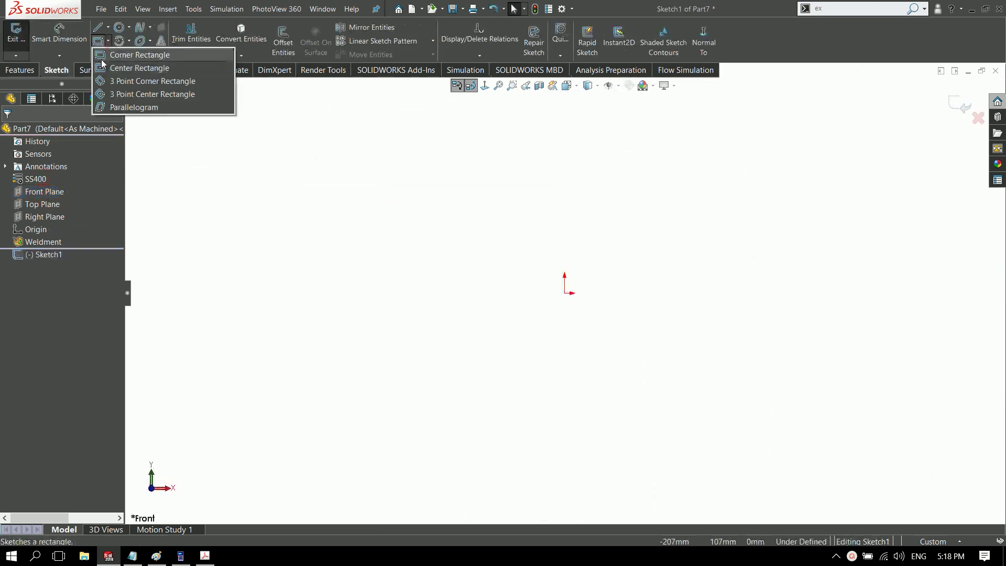
click(564, 292)
click(736, 170)
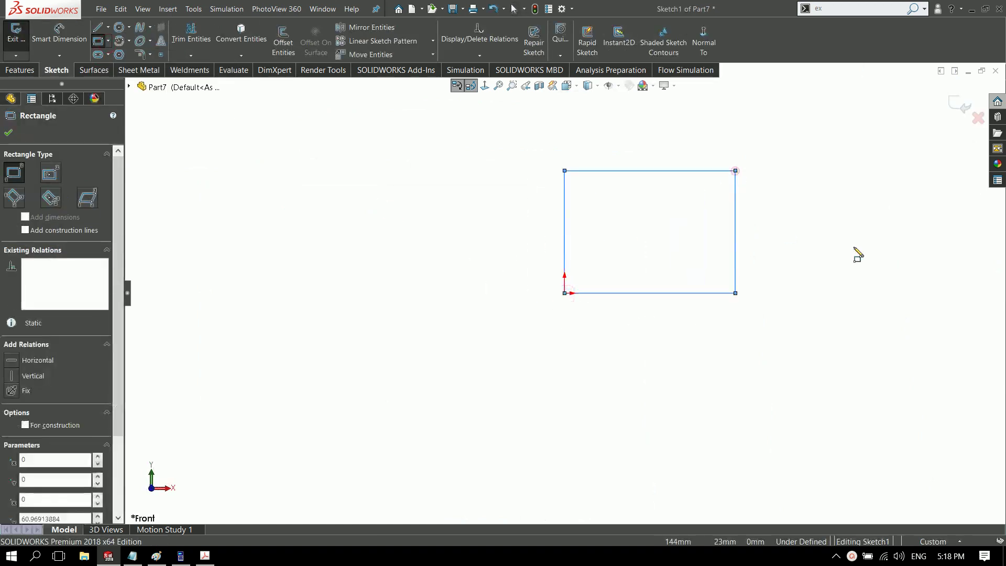
Step: Dimension the rectangle 100 mm wide and 75 mm tall
right_drag(853, 244, 838, 170)
click(683, 293)
click(645, 329)
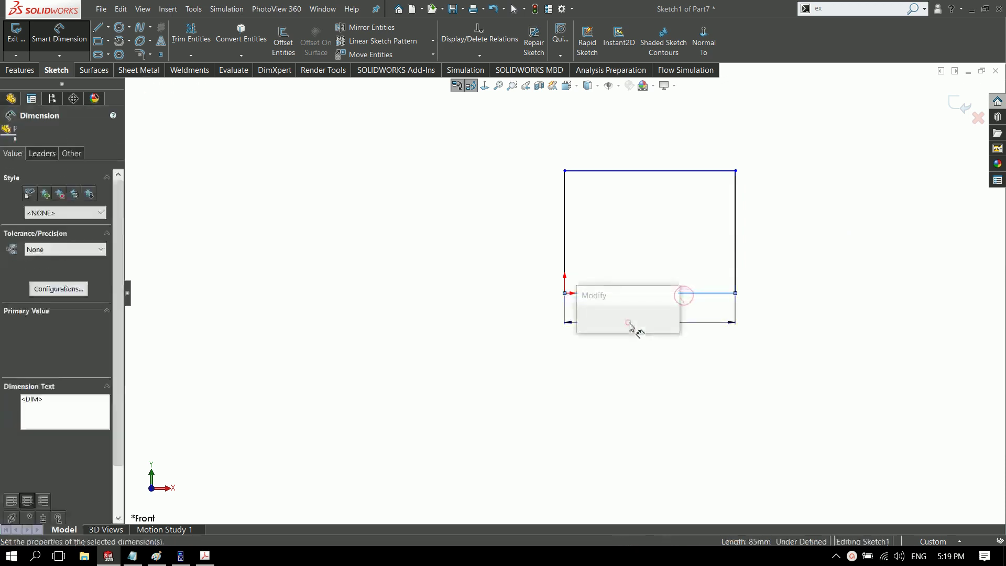
text(100)
key(Return)
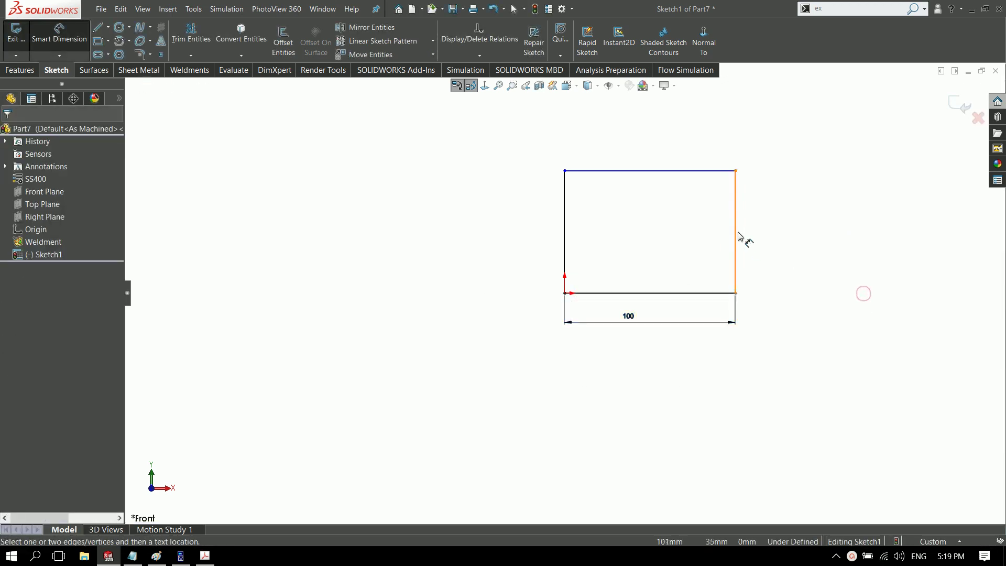
click(735, 234)
click(774, 240)
text(75)
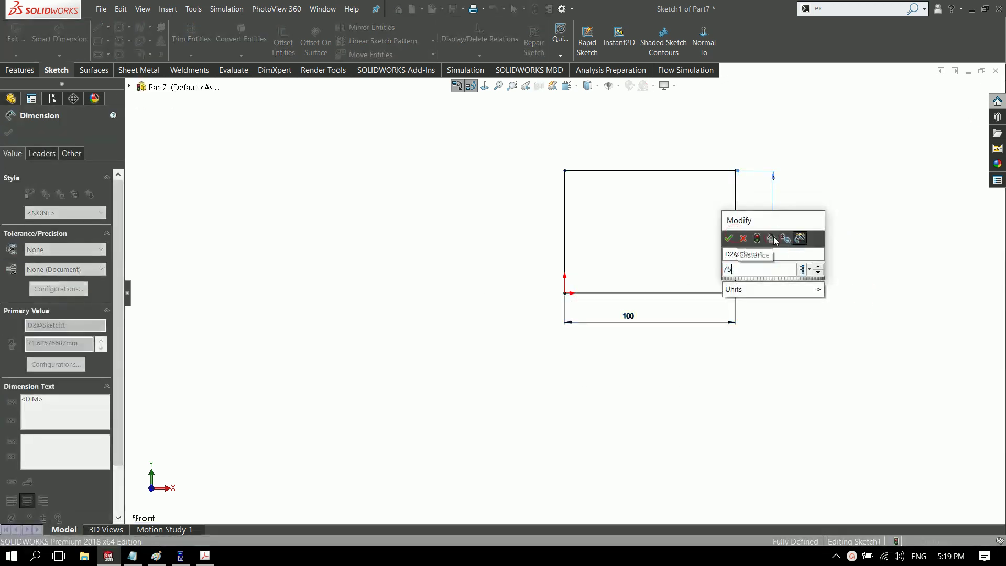
key(Return)
key(Escape)
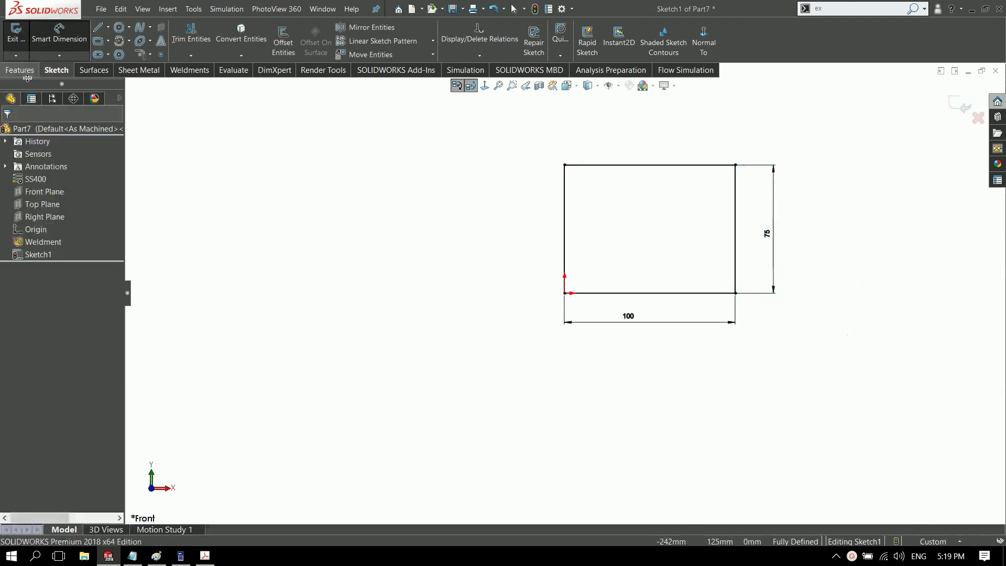
Step: Turn the rectangle sketch into a 3 mm thick sheet metal base flange
click(139, 69)
click(22, 40)
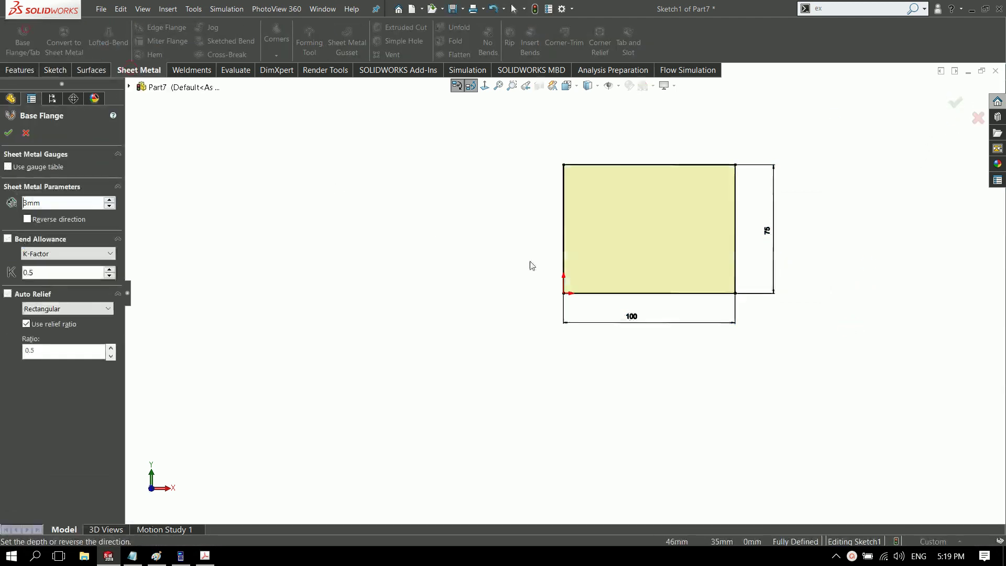
click(9, 132)
click(756, 279)
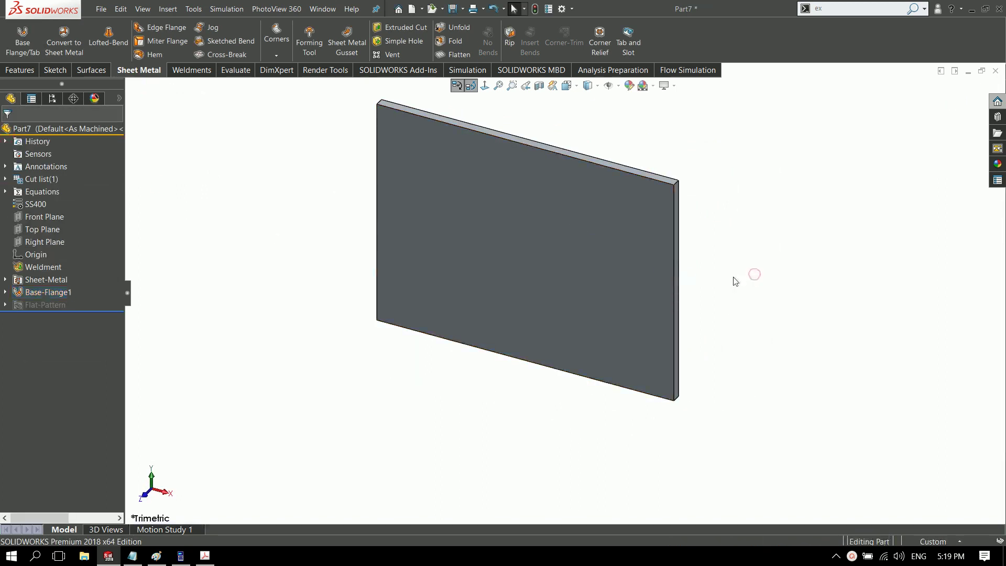
scroll(639, 222, up, 3)
Step: Sketch on the plate's narrow right edge face and draw one horizontal line across it
scroll(595, 191, up, 3)
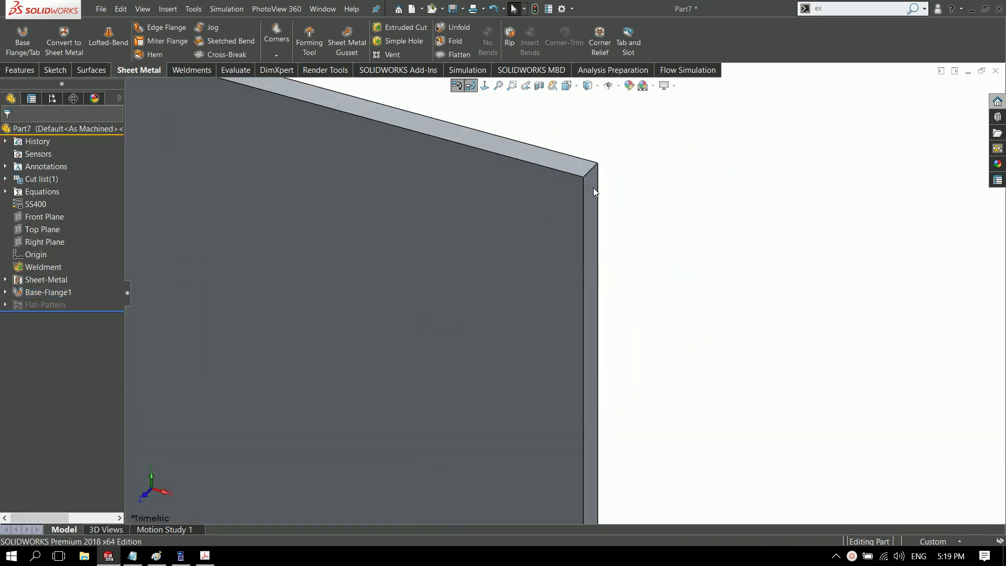
click(590, 188)
click(634, 157)
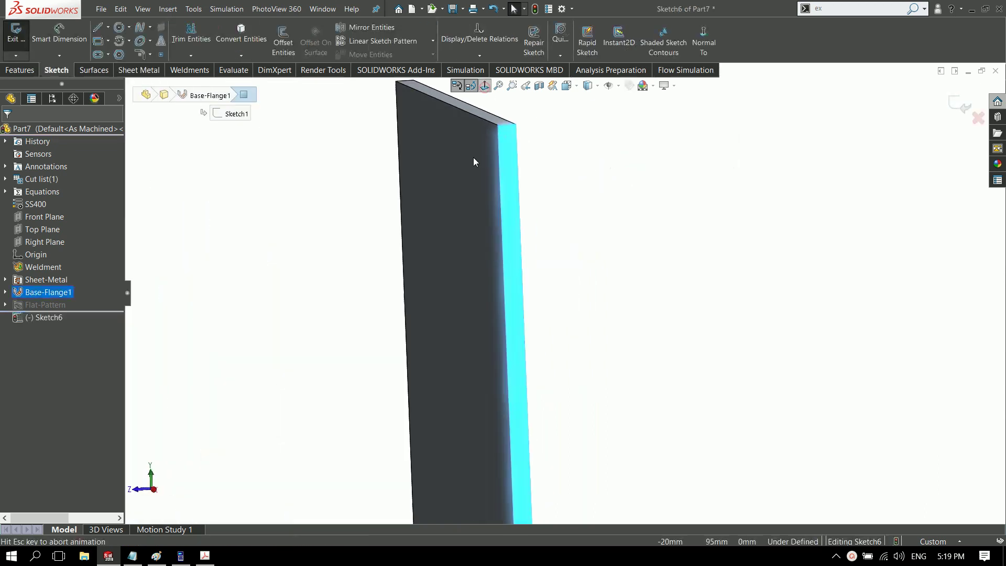
key(l)
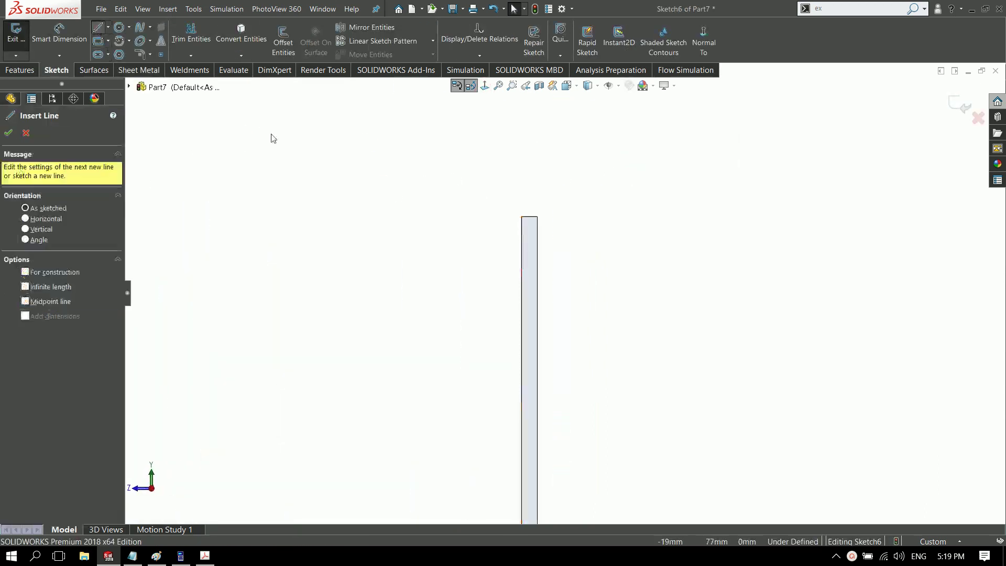
scroll(495, 221, up, 3)
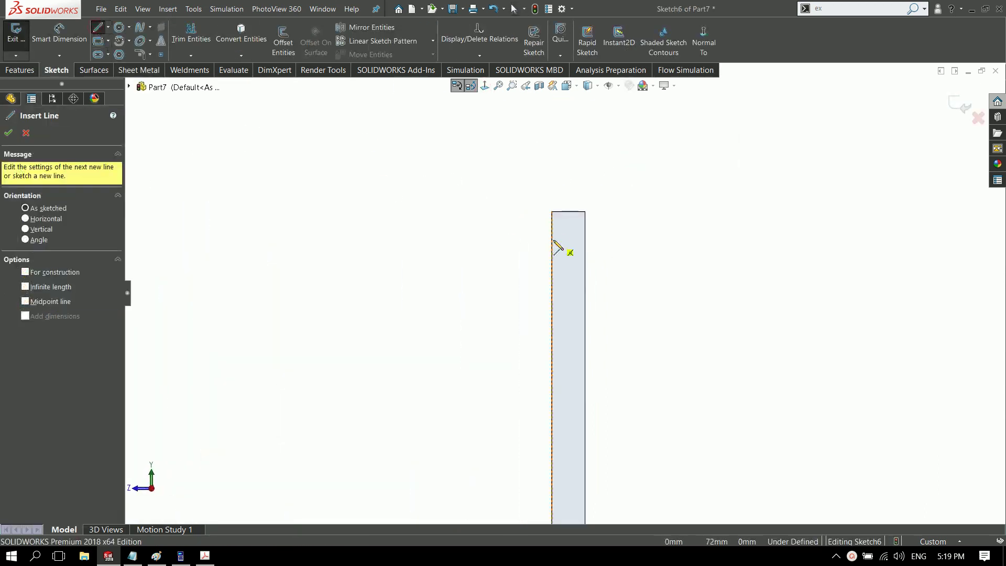
click(490, 211)
click(863, 211)
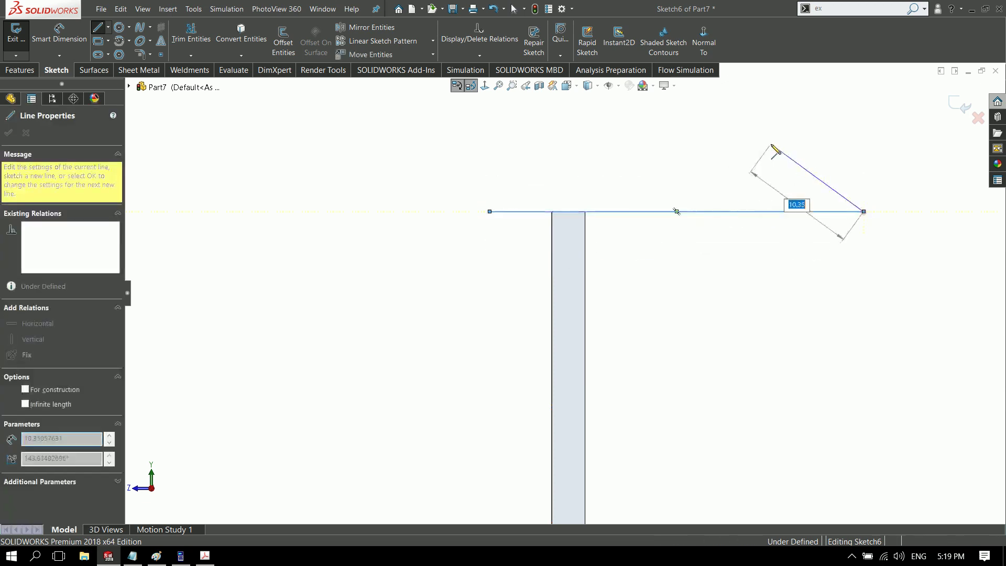
right_click(774, 149)
click(765, 162)
right_drag(655, 288, 525, 226)
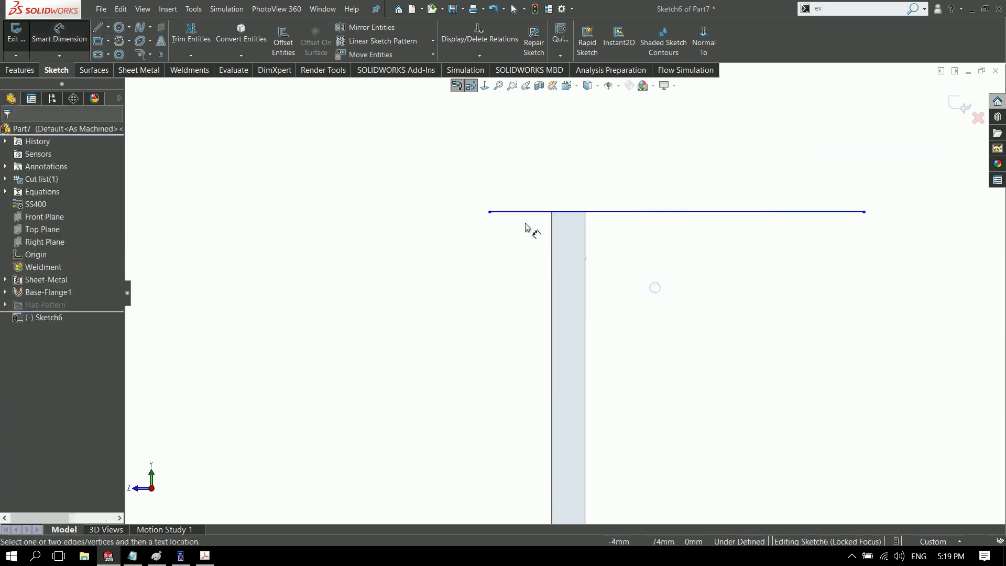
Step: Dimension the line 10 mm offset from the edge face and 50 mm long
click(489, 211)
click(551, 253)
click(518, 268)
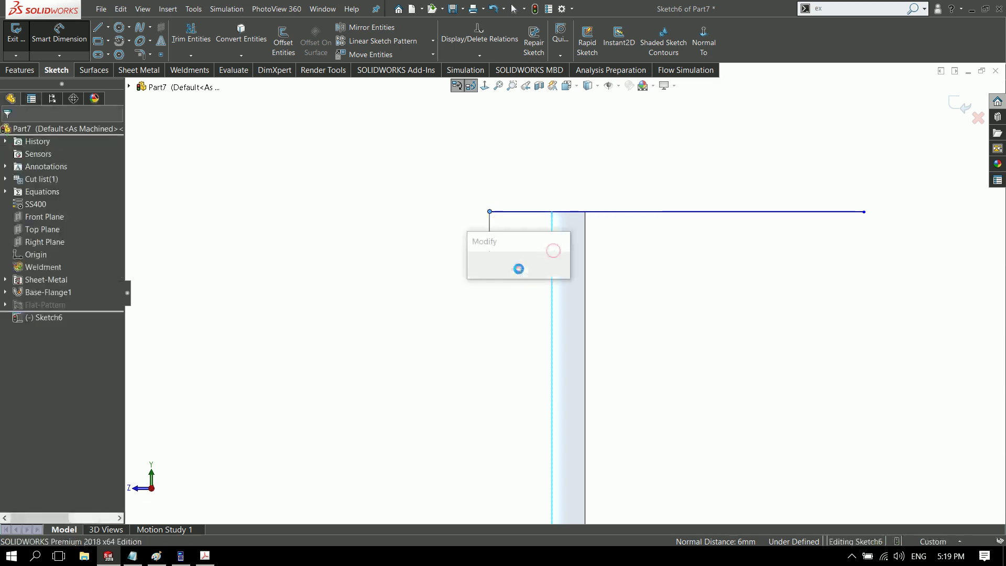
text(10)
key(Return)
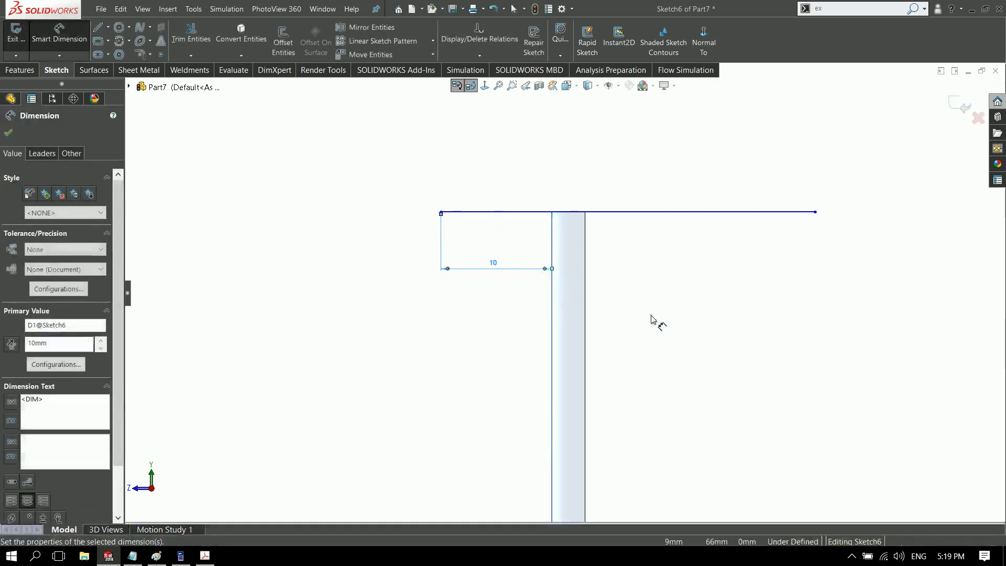
right_click(649, 254)
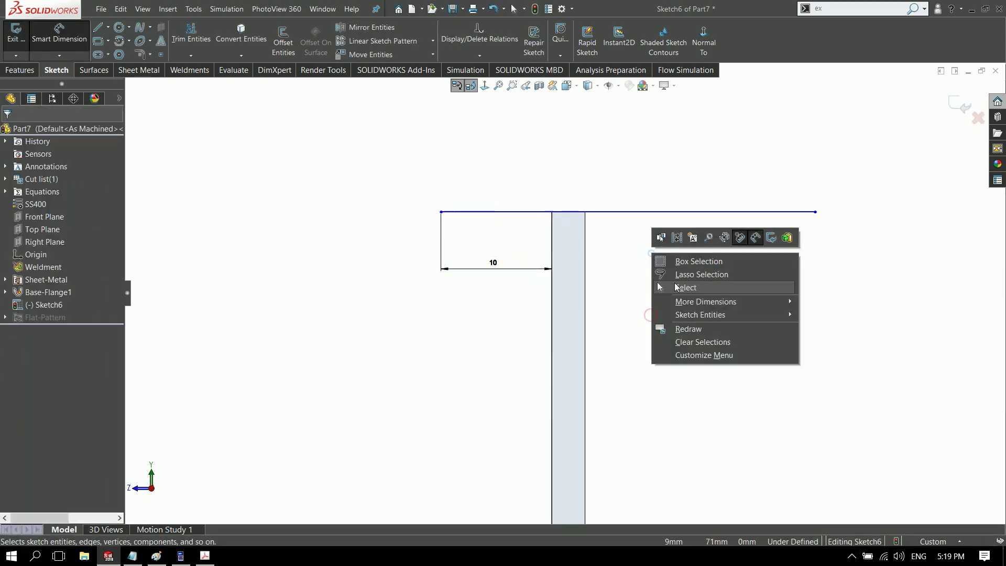
click(521, 212)
click(577, 178)
text(50)
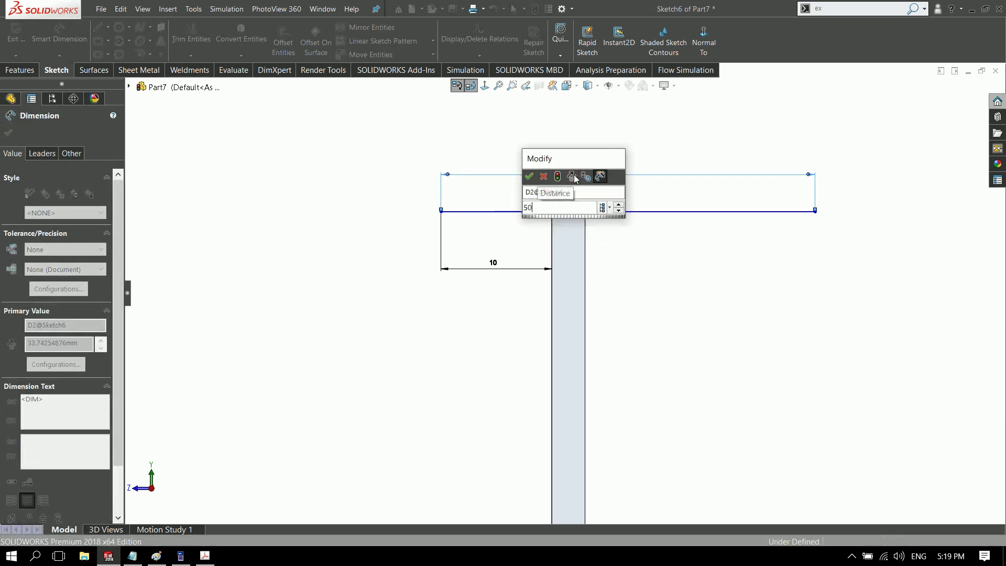
key(Return)
scroll(620, 279, down, 3)
right_click(637, 264)
Step: Make the sketch line collinear with the plate's top edge
click(655, 303)
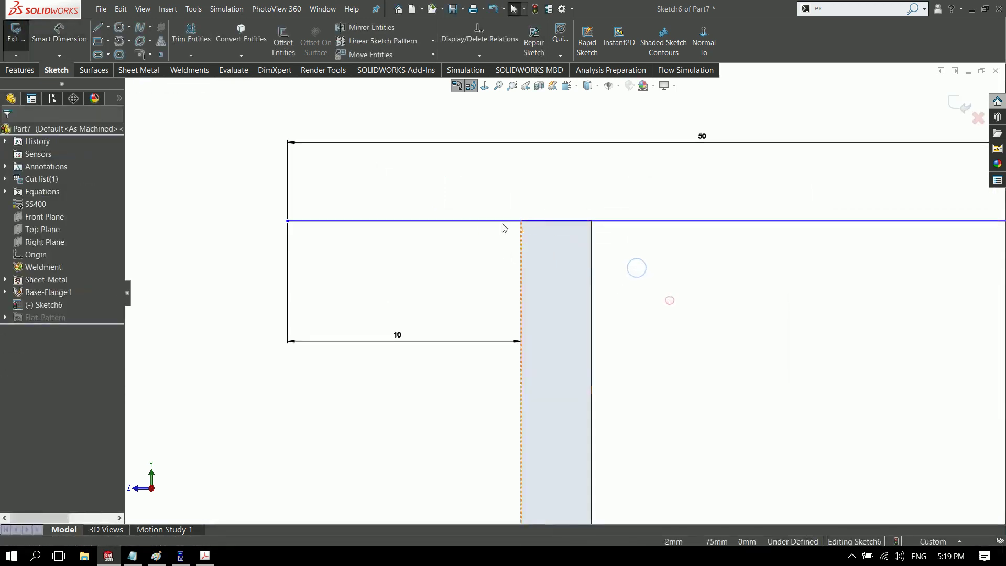
drag(287, 220, 287, 176)
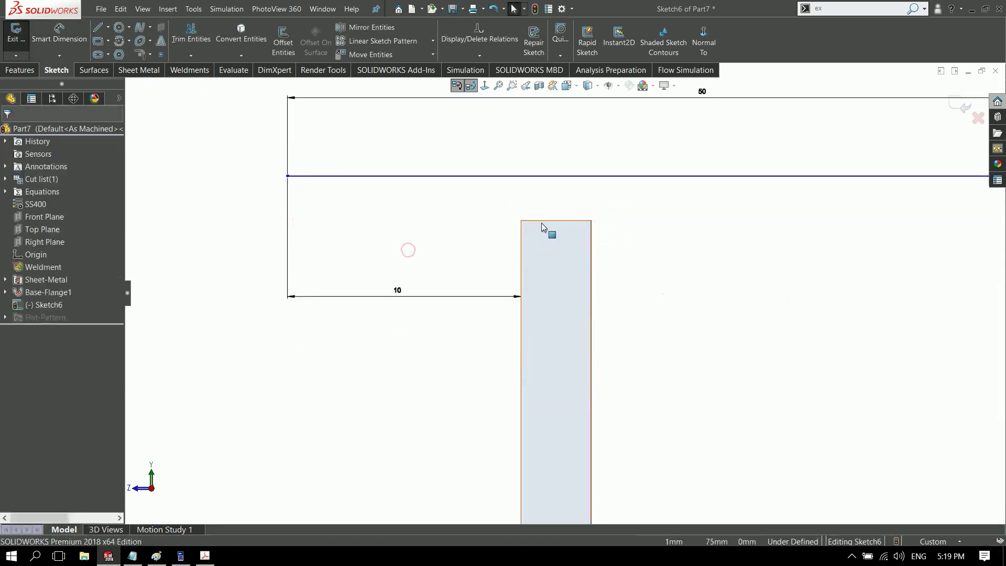
click(522, 176)
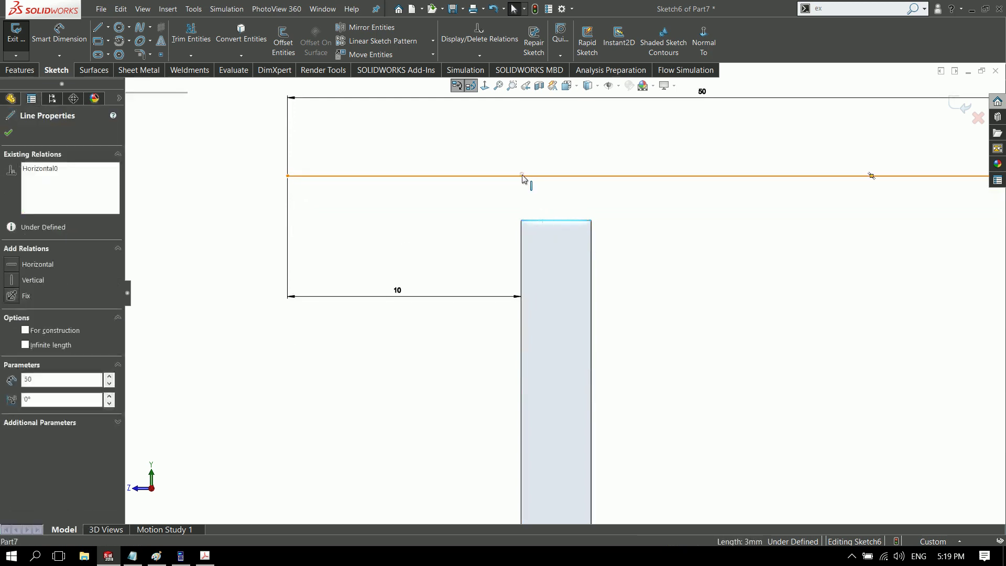
ctrl+click(531, 176)
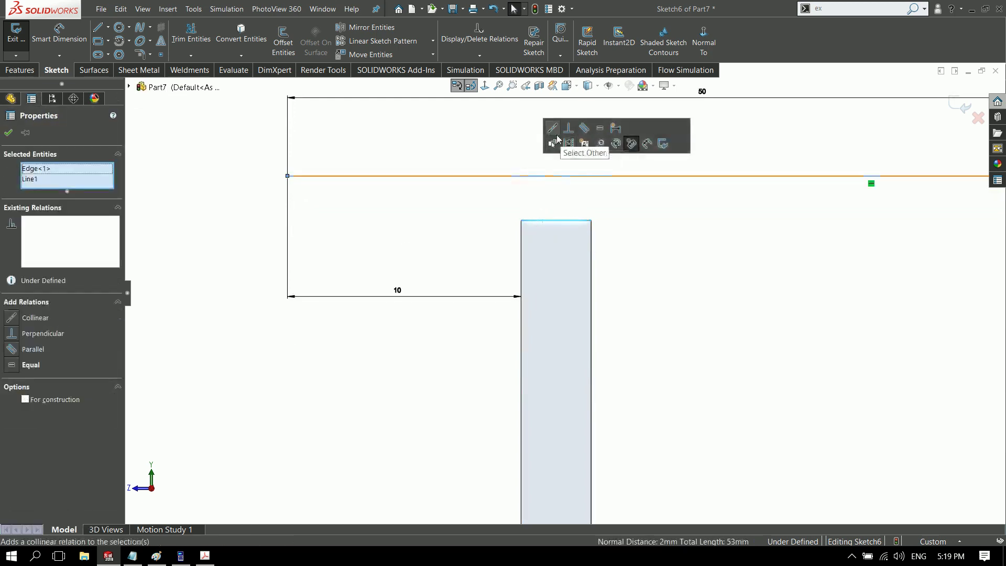
click(573, 139)
scroll(671, 288, up, 3)
scroll(695, 323, up, 3)
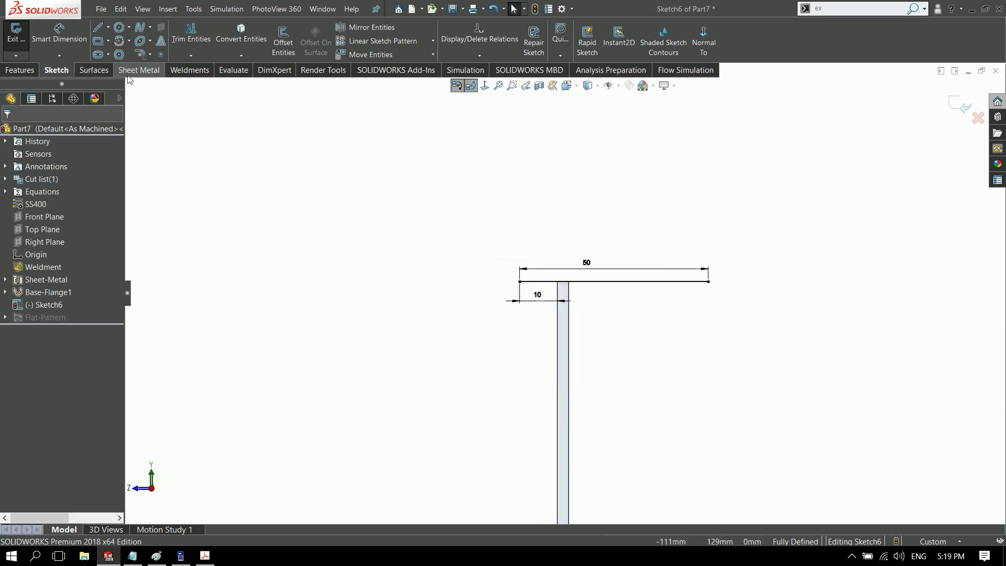
Step: Extrude the line into a flipped base flange ending Up To Vertex at the top vertex
click(142, 70)
click(23, 38)
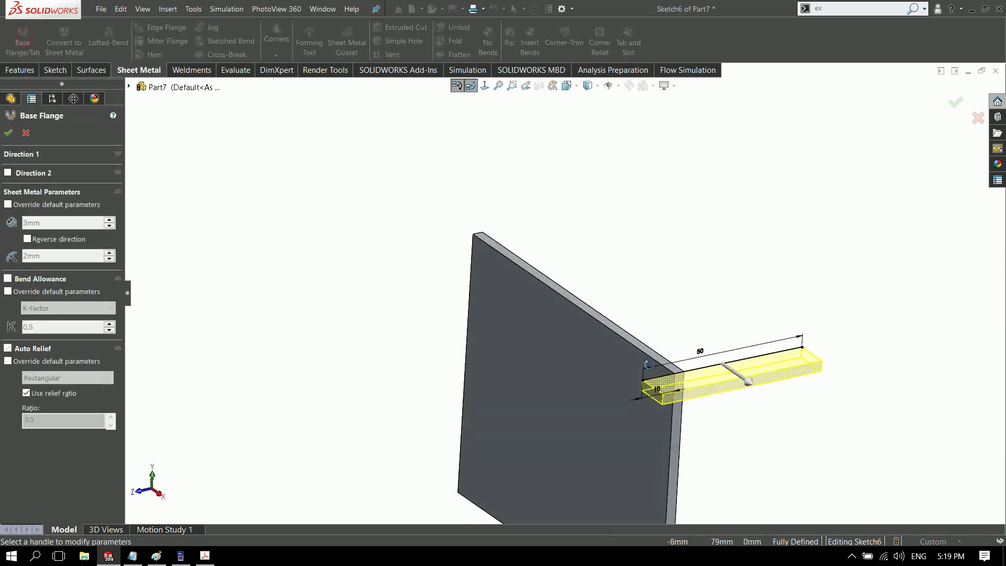
click(28, 239)
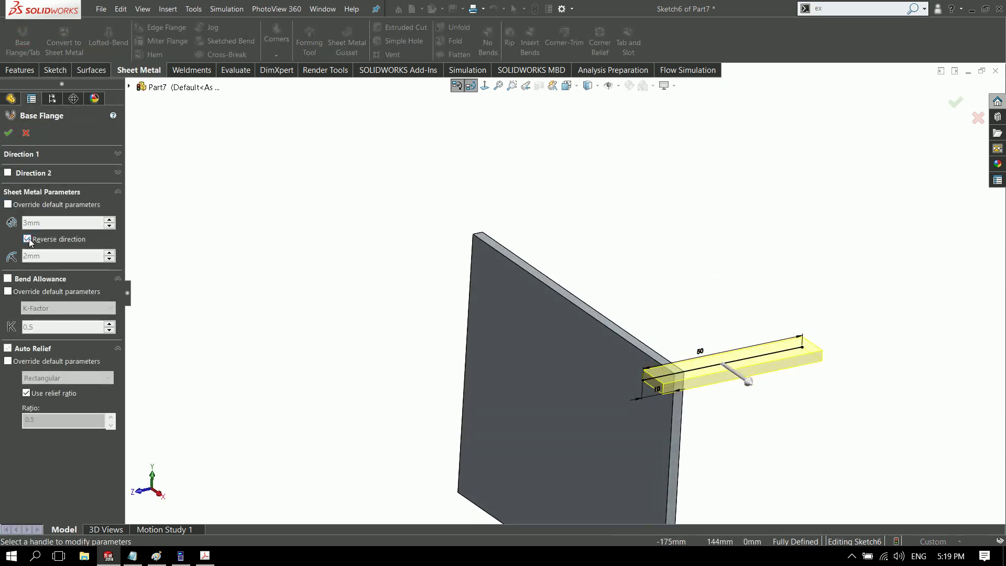
click(21, 155)
click(63, 170)
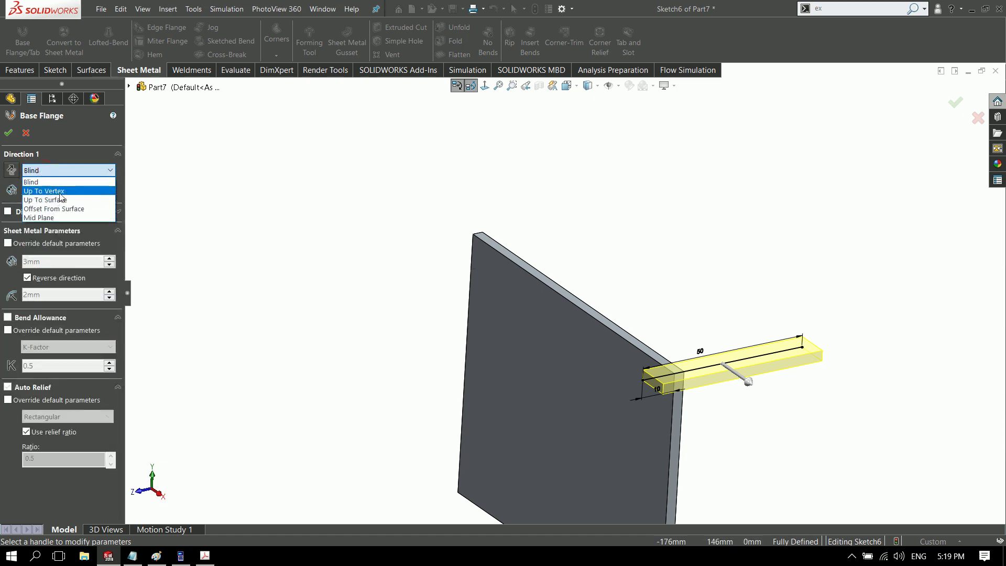
click(53, 191)
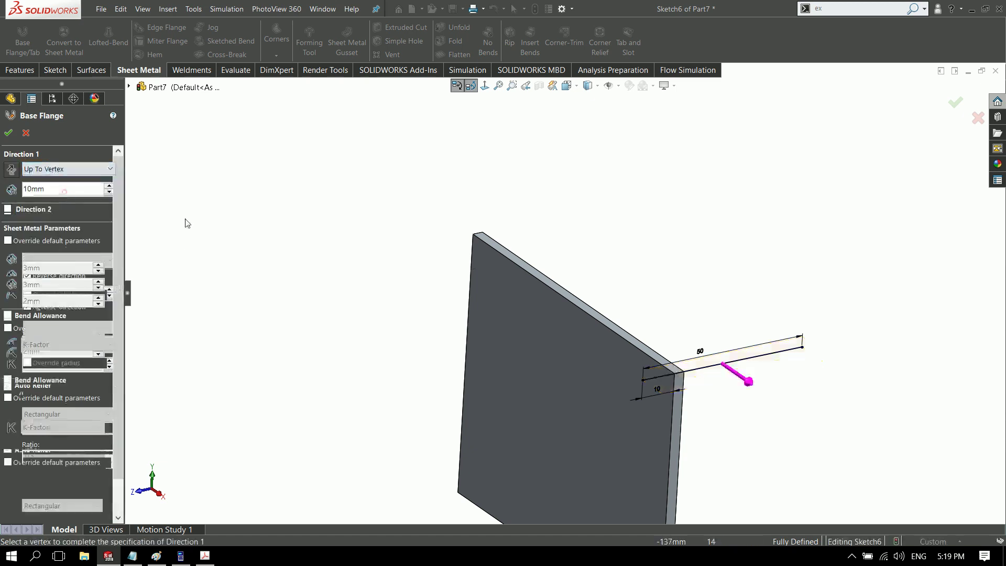
click(475, 239)
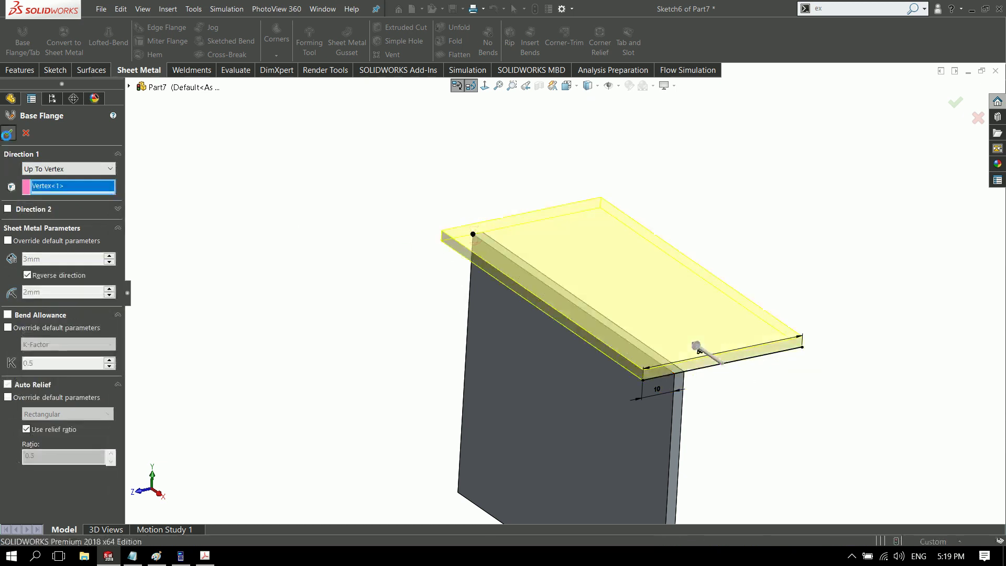
right_click(314, 250)
mouse_move(752, 449)
middle_down()
mouse_move(662, 382)
mouse_move(629, 238)
mouse_move(607, 217)
mouse_move(574, 233)
mouse_move(559, 173)
mouse_move(376, 131)
mouse_move(575, 263)
mouse_move(597, 265)
mouse_move(568, 220)
mouse_move(588, 298)
mouse_move(606, 316)
mouse_move(544, 203)
middle_up()
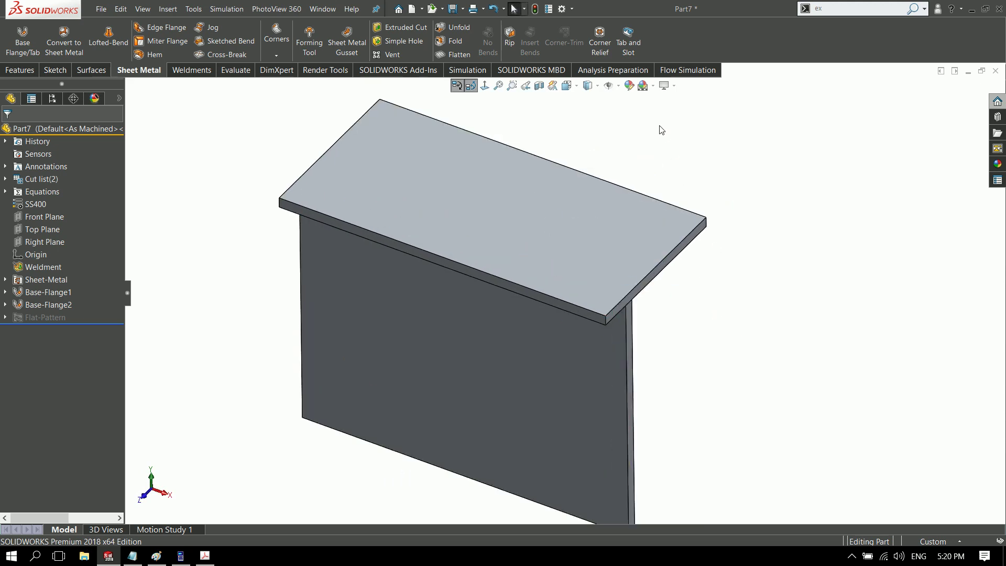
Step: Start Tab and Slot with the wall's top edge as tab edge and plate face as slot face
click(624, 40)
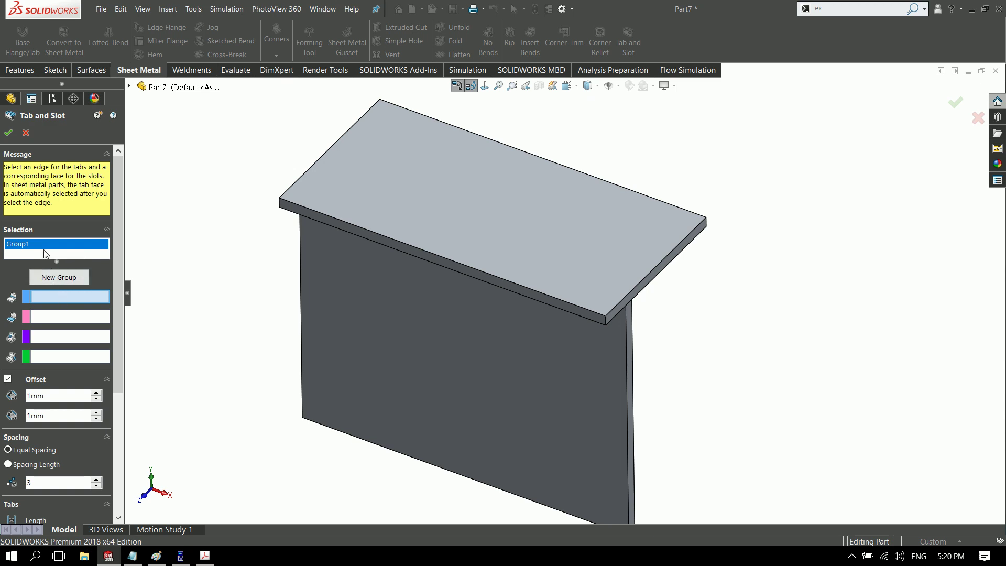
mouse_move(486, 239)
middle_down()
mouse_move(455, 141)
mouse_move(489, 217)
middle_up()
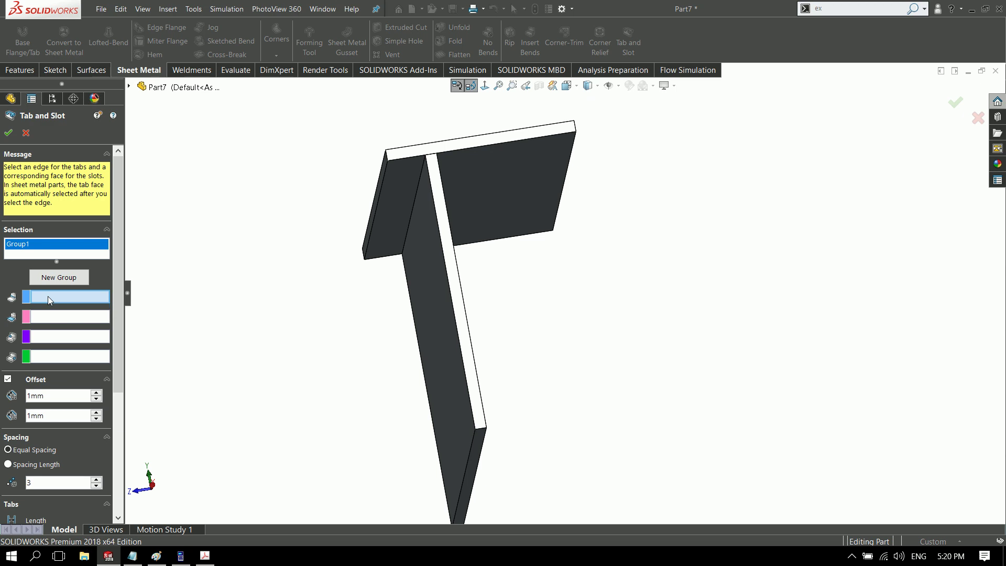
scroll(469, 197, up, 3)
middle_drag(440, 171, 427, 164)
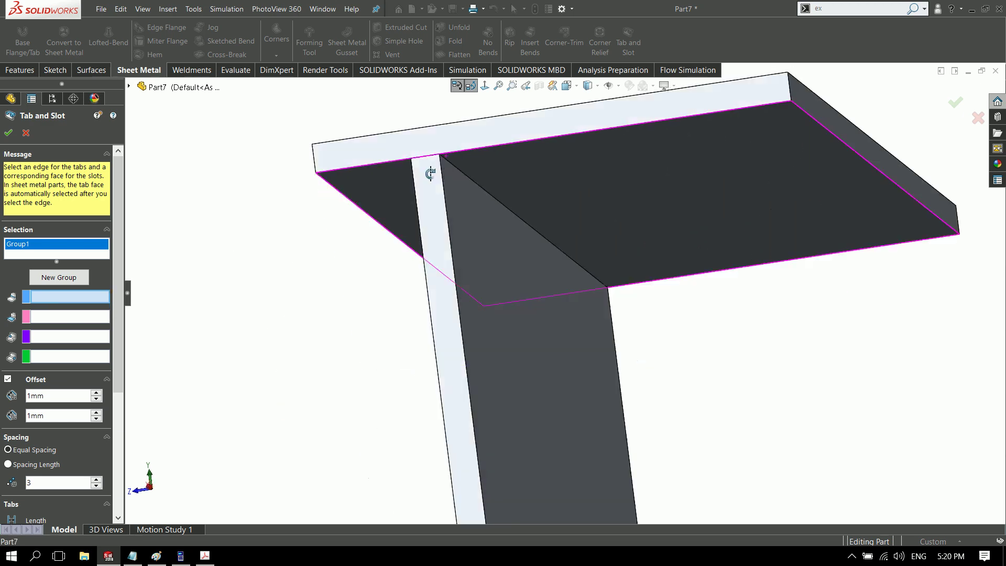
scroll(472, 175, up, 2)
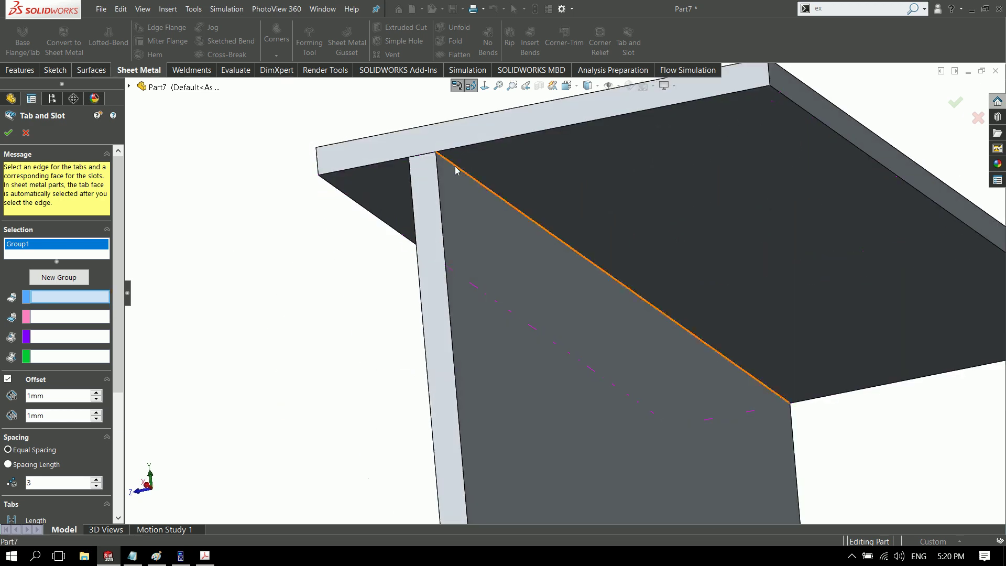
click(456, 170)
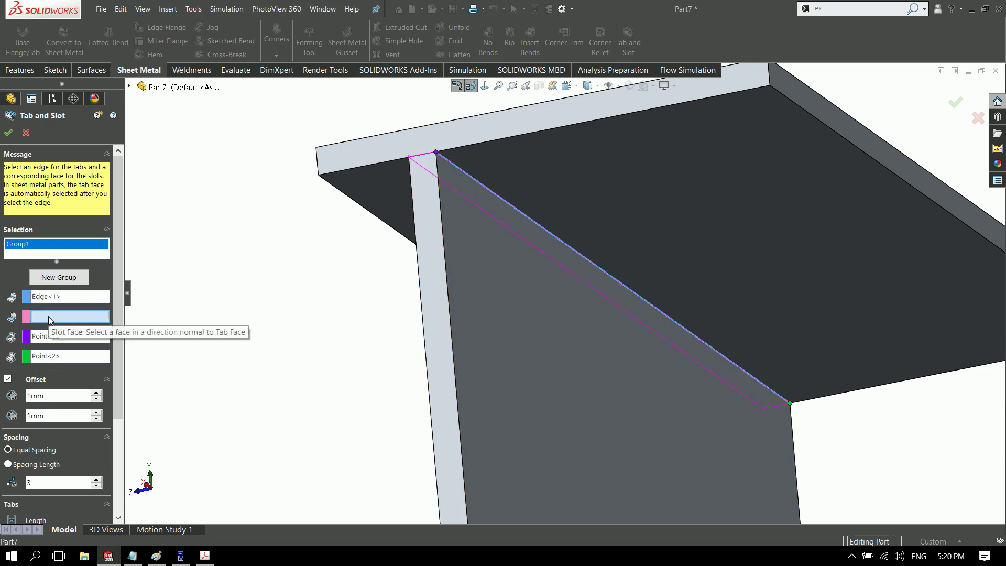
mouse_move(248, 269)
middle_down()
mouse_move(359, 319)
mouse_move(366, 344)
mouse_move(377, 335)
middle_up()
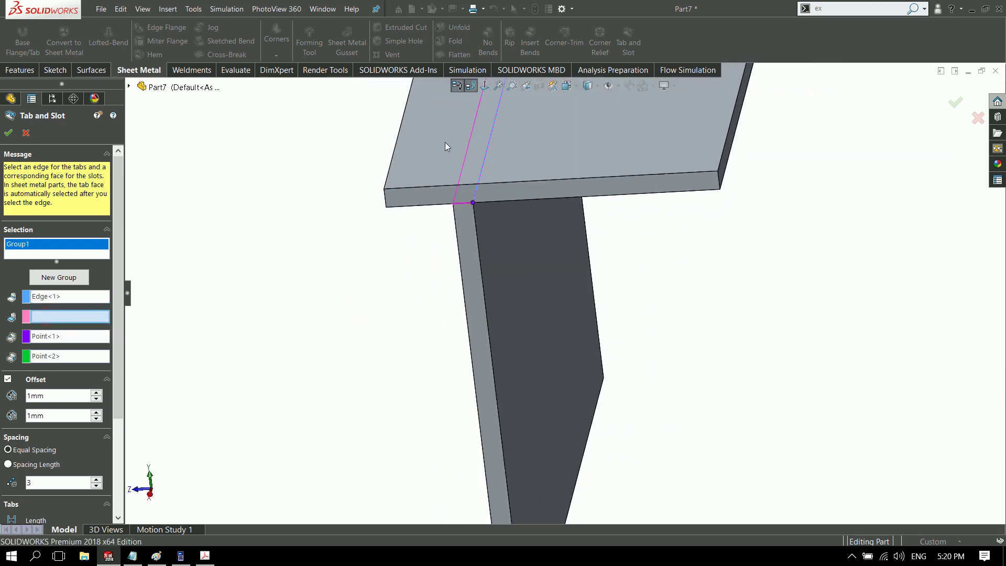
click(448, 144)
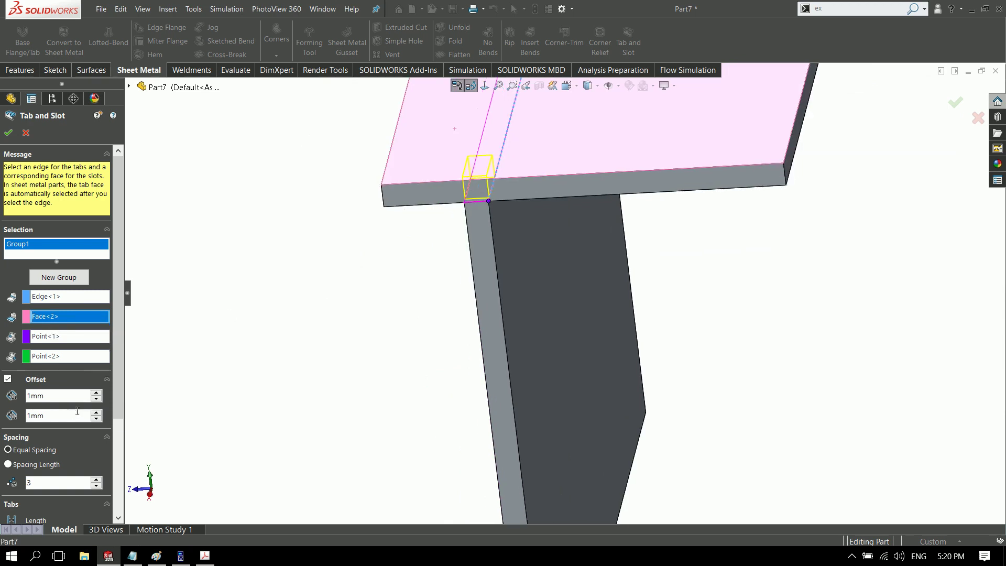
drag(119, 371, 111, 405)
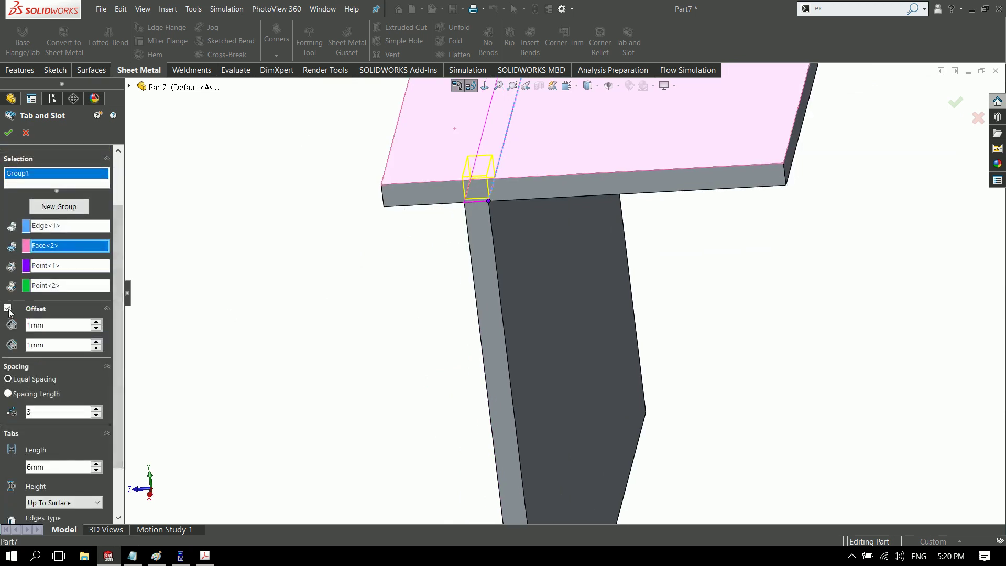
Step: Set both tab end offsets to 5 mm
mouse_move(360, 304)
middle_down()
mouse_move(418, 236)
mouse_move(480, 295)
middle_up()
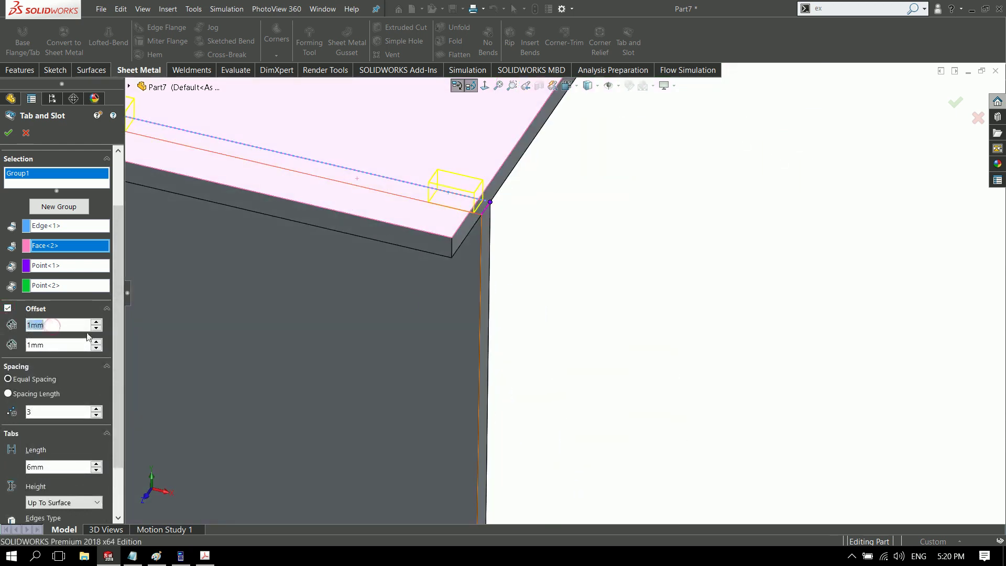
text(50)
key(Return)
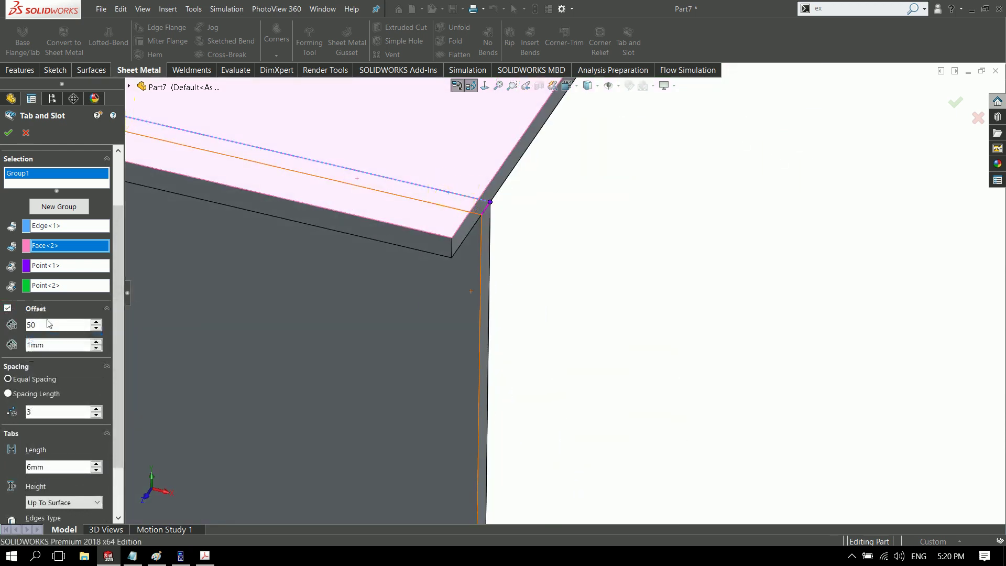
text(5)
key(Return)
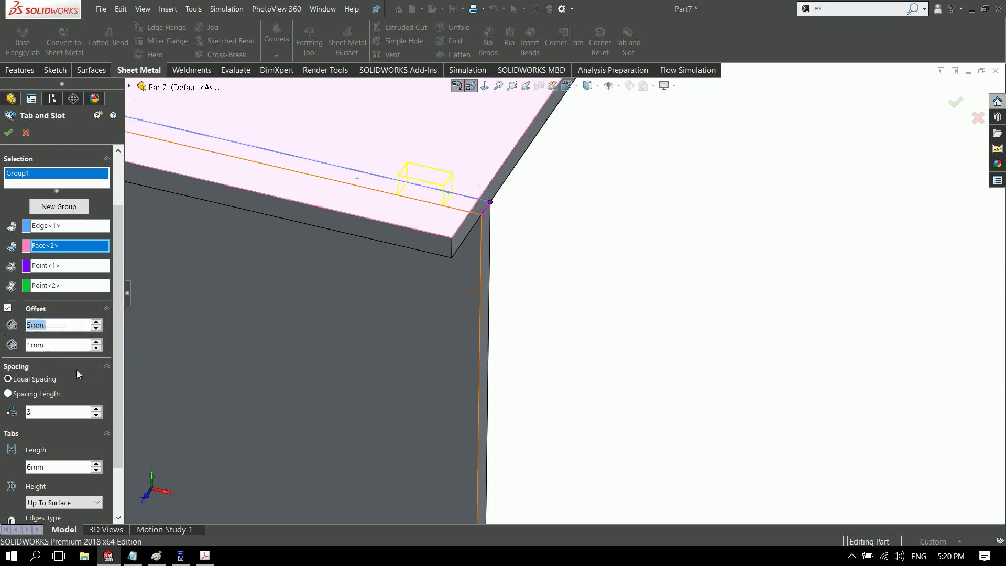
text(5)
key(Return)
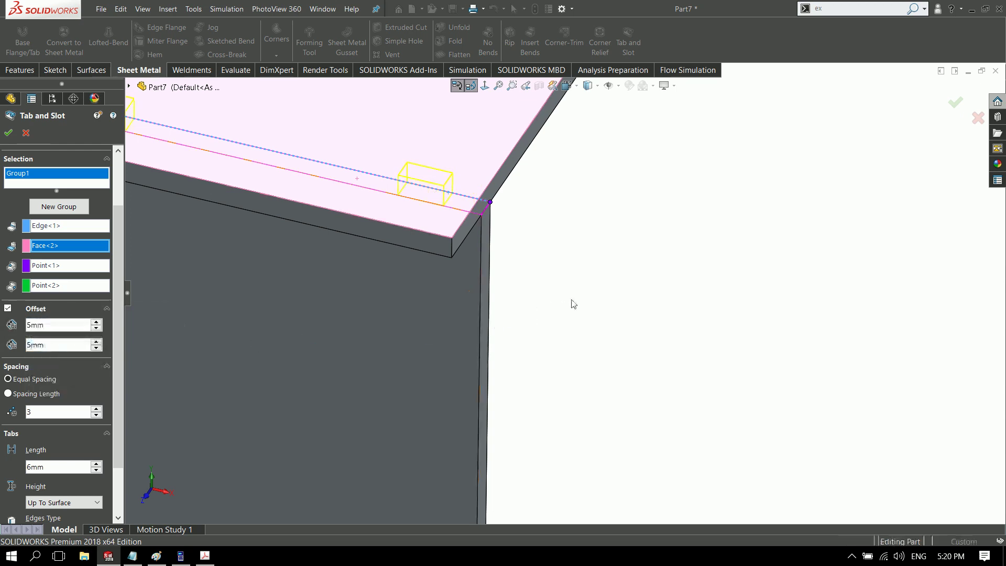
key(f)
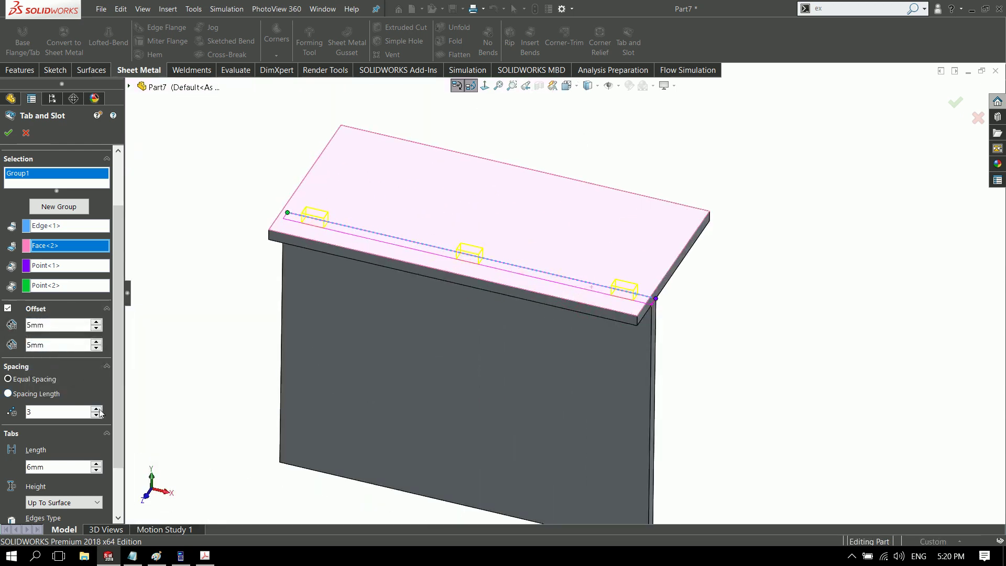
Step: Use four equally spaced tabs, each 15 mm long
click(97, 410)
click(8, 393)
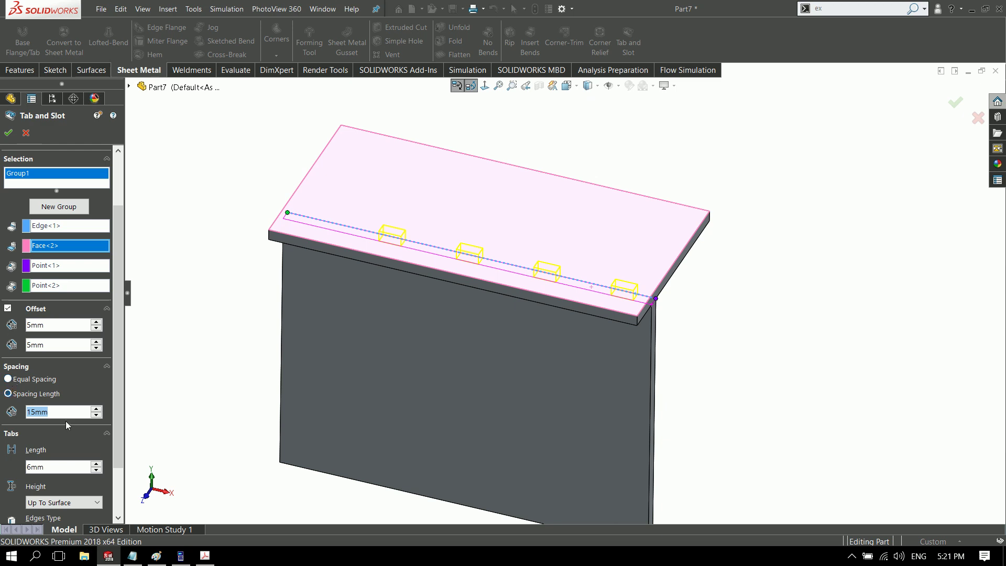
click(8, 380)
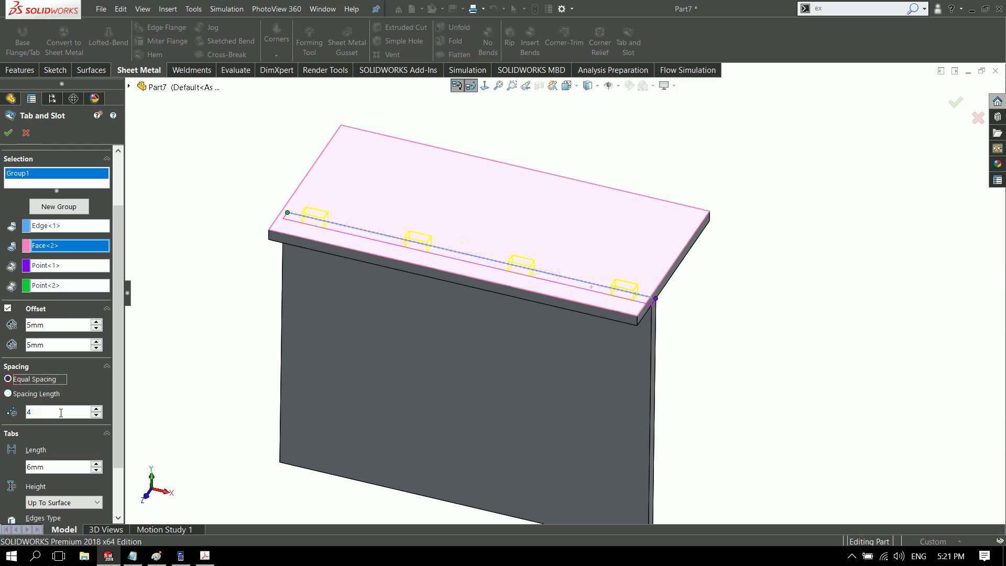
click(96, 465)
click(96, 465)
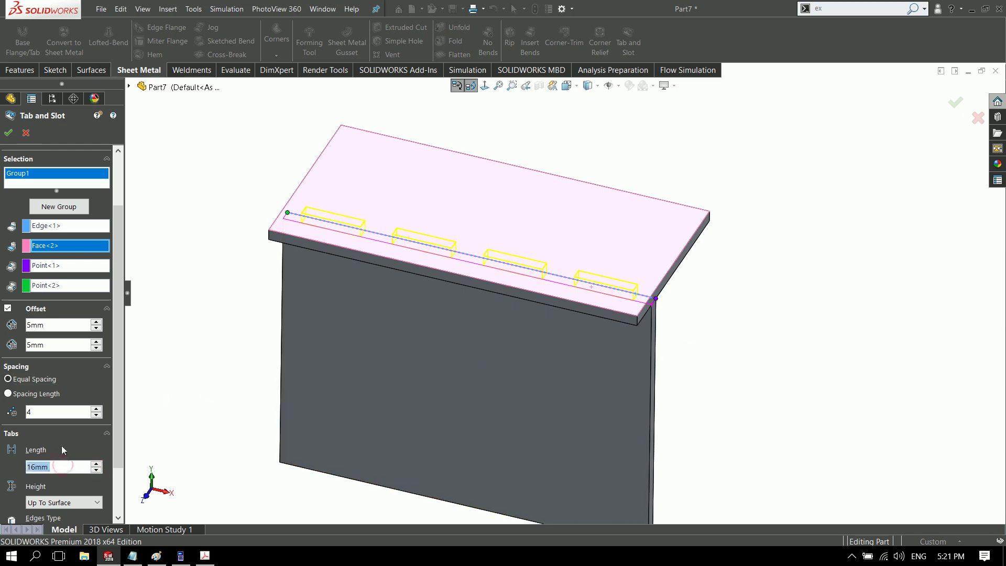
text(15)
click(792, 377)
Step: Set slot clearance to 0.25 mm and accept the Tab and Slot feature
scroll(548, 281, down, 3)
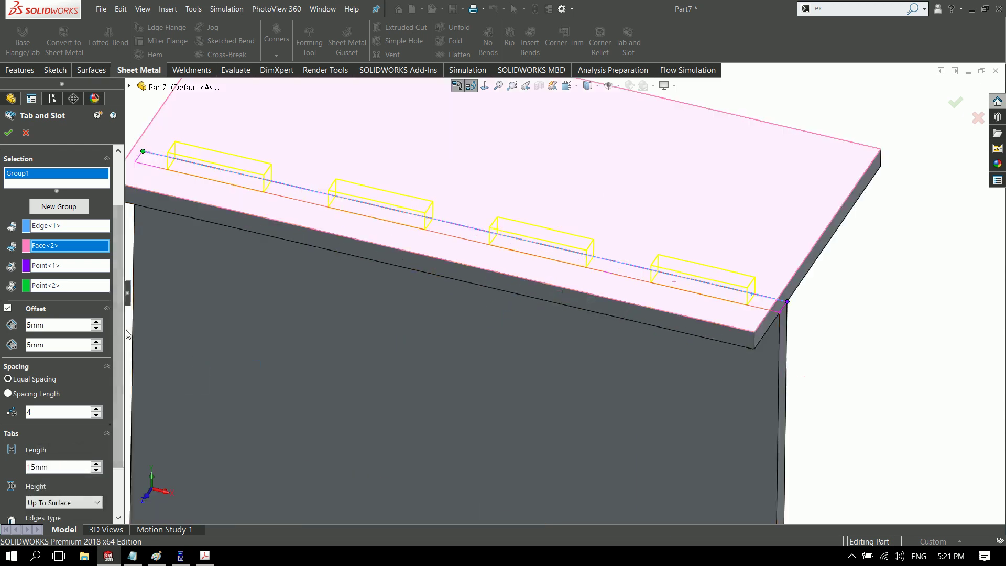
scroll(120, 329, down, 3)
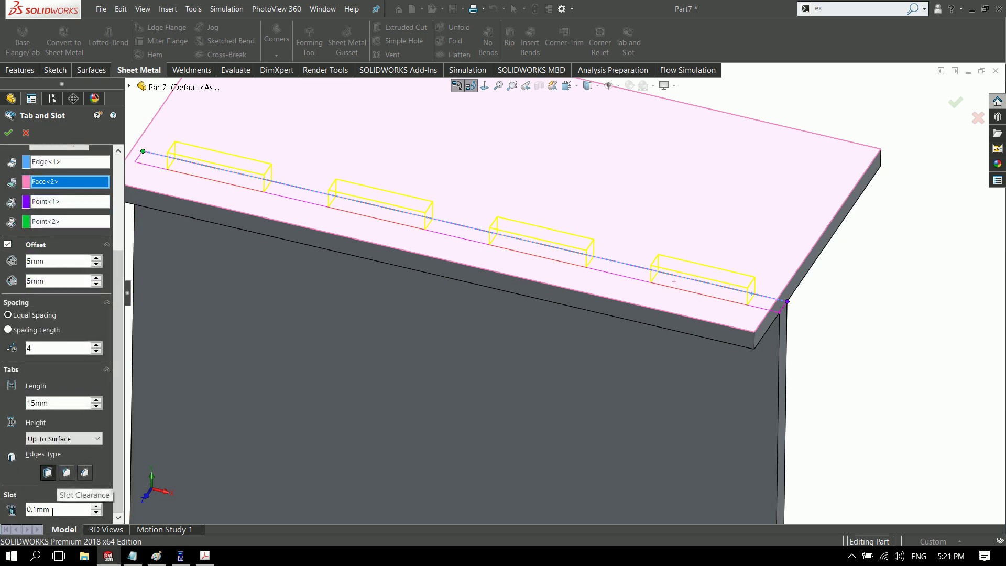
scroll(636, 281, down, 3)
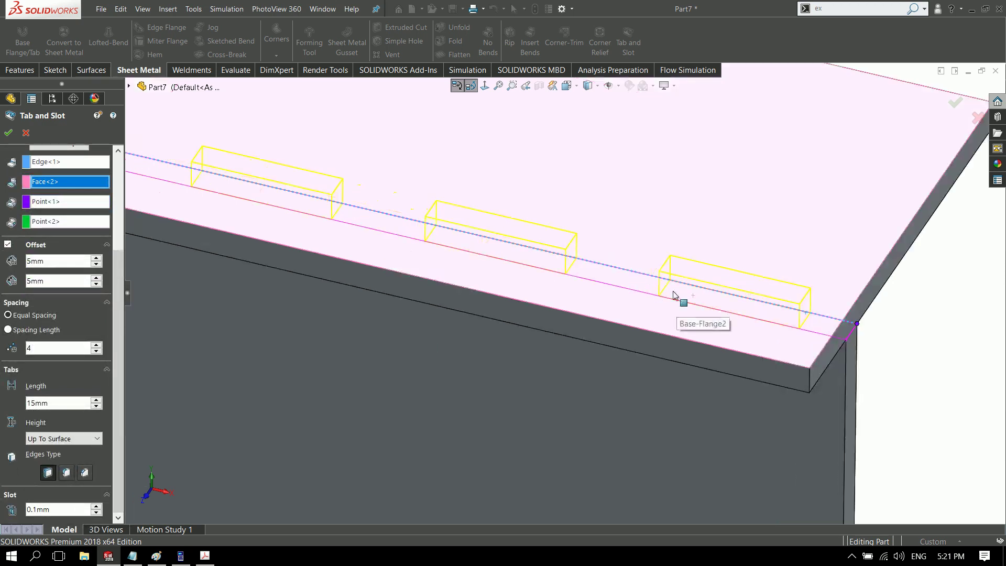
drag(66, 508, 13, 507)
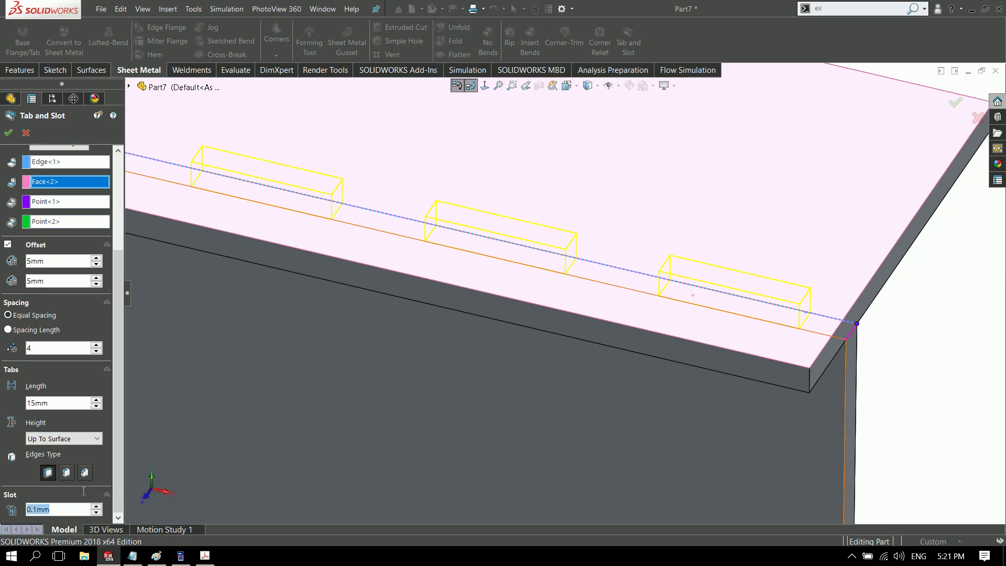
text(0.25)
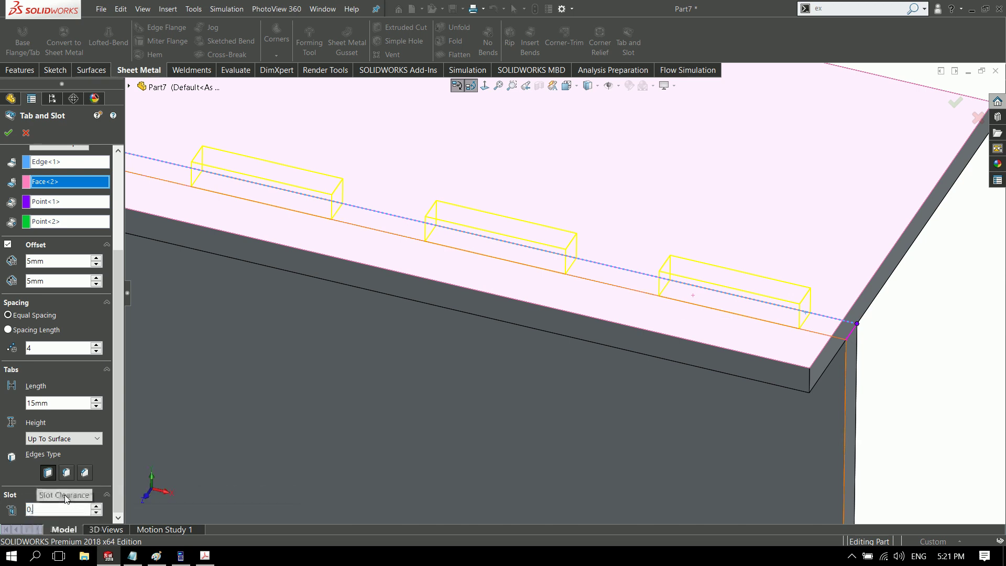
key(Return)
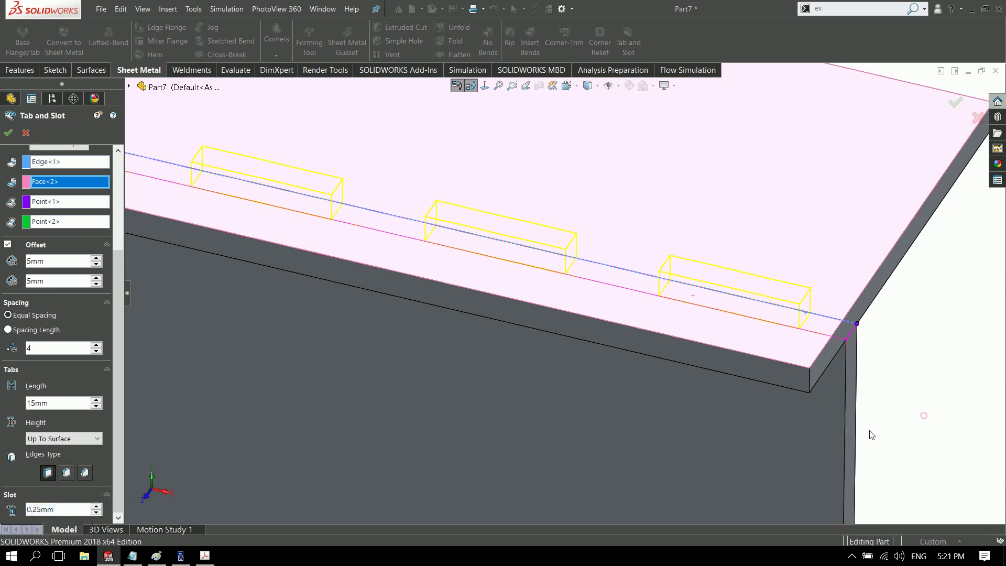
scroll(908, 420, up, 3)
scroll(827, 442, up, 2)
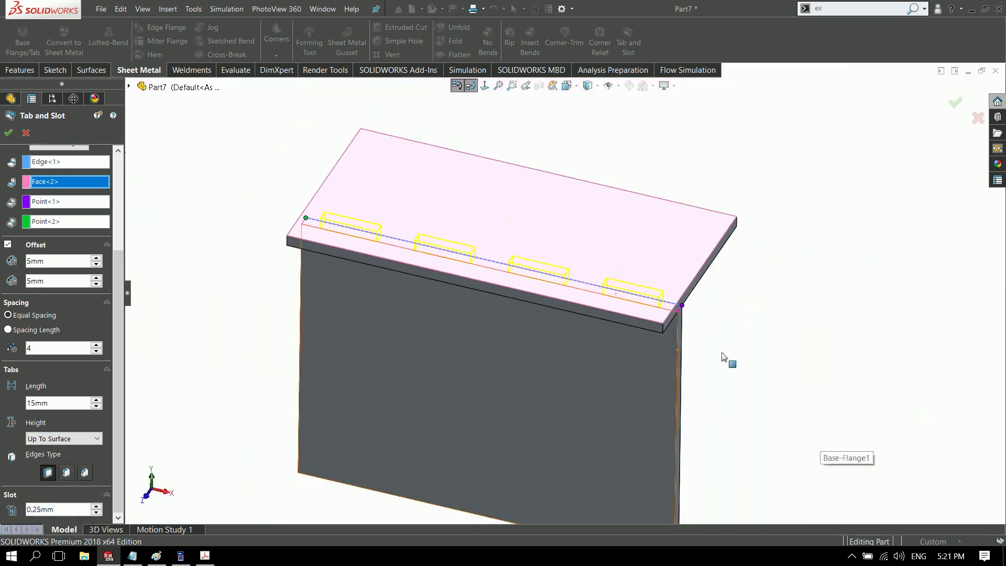
click(8, 133)
scroll(626, 297, down, 3)
Step: Create an exploded view lifting the top plate upward along Y off the wall
mouse_move(625, 294)
middle_down()
mouse_move(636, 269)
mouse_move(629, 363)
mouse_move(550, 141)
mouse_move(530, 217)
mouse_move(747, 347)
mouse_move(736, 341)
mouse_move(723, 206)
mouse_move(747, 257)
mouse_move(835, 175)
mouse_move(776, 198)
middle_up()
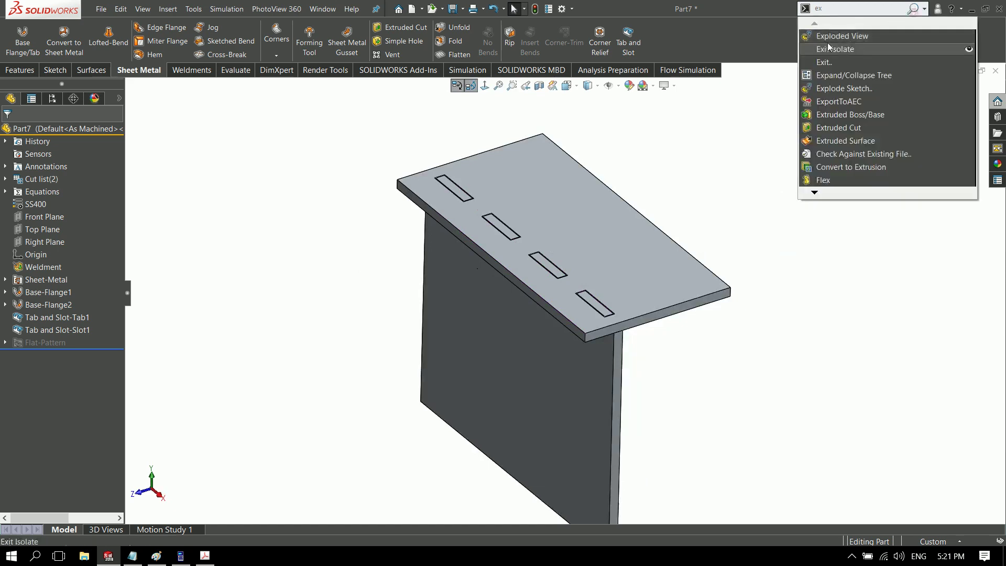
click(827, 43)
drag(587, 284, 594, 216)
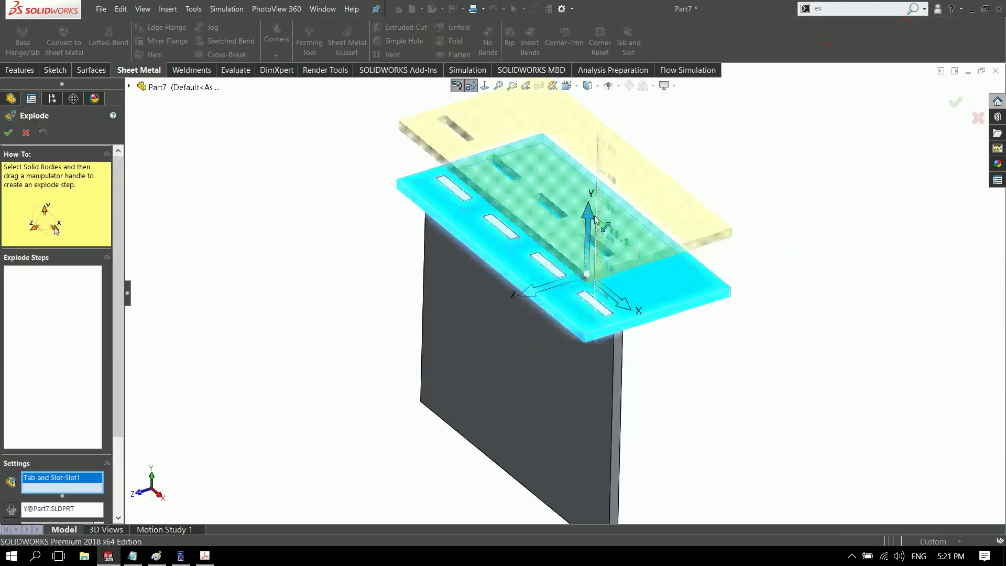
key(Return)
mouse_move(708, 335)
middle_down()
mouse_move(674, 202)
mouse_move(662, 251)
mouse_move(685, 263)
mouse_move(682, 248)
middle_up()
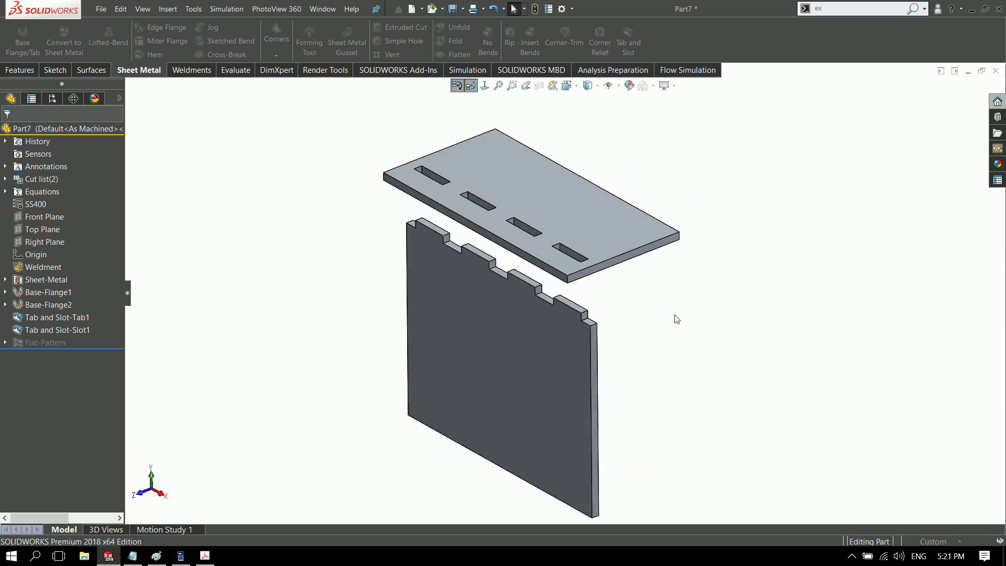